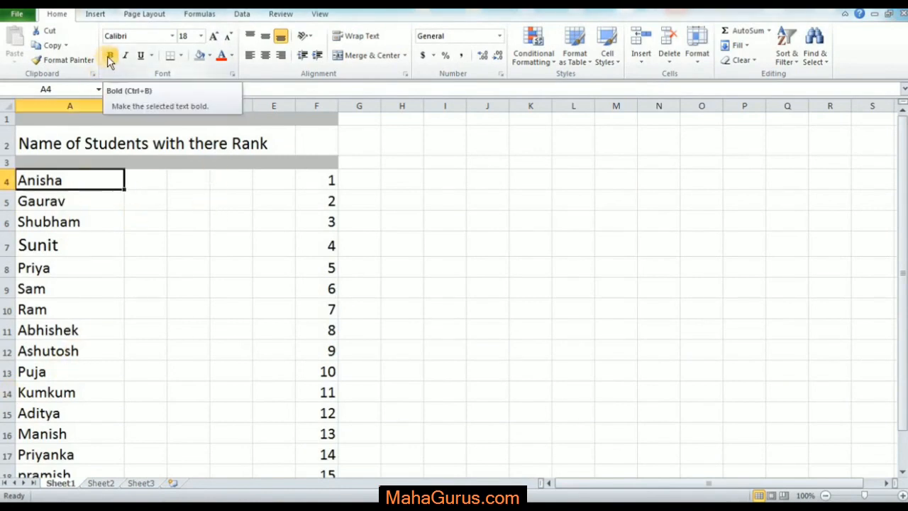
Step: Select the name column from Anisha down to Kumkum, then clear the selection
{"action": "left_click_drag", "start_coordinate": [69, 180], "coordinate": [69, 392]}
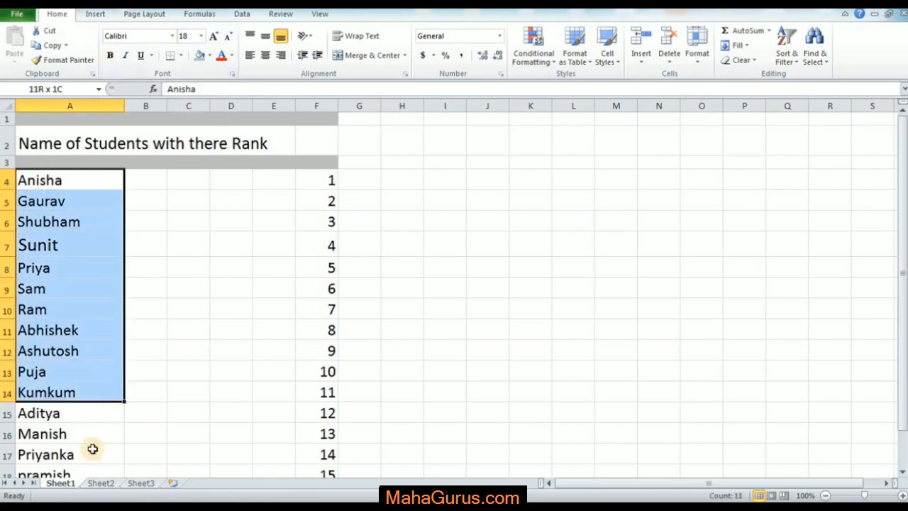
{"action": "left_click_drag", "start_coordinate": [69, 433], "coordinate": [69, 454]}
{"action": "left_click_drag", "start_coordinate": [209, 267], "coordinate": [230, 276]}
{"action": "left_click", "coordinate": [188, 392]}
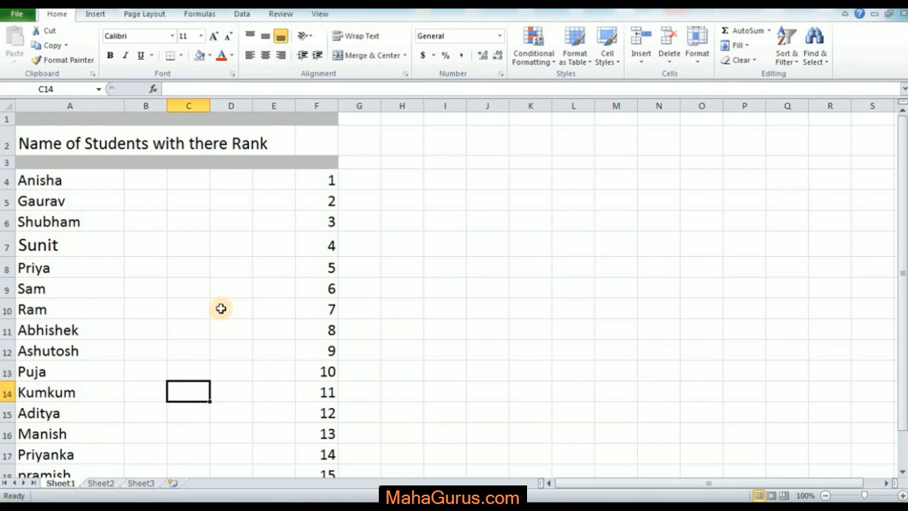
Step: Move among the name cells (Gaurav, Priya, Shubham) and settle on Anisha in A4
{"action": "left_click", "coordinate": [77, 180]}
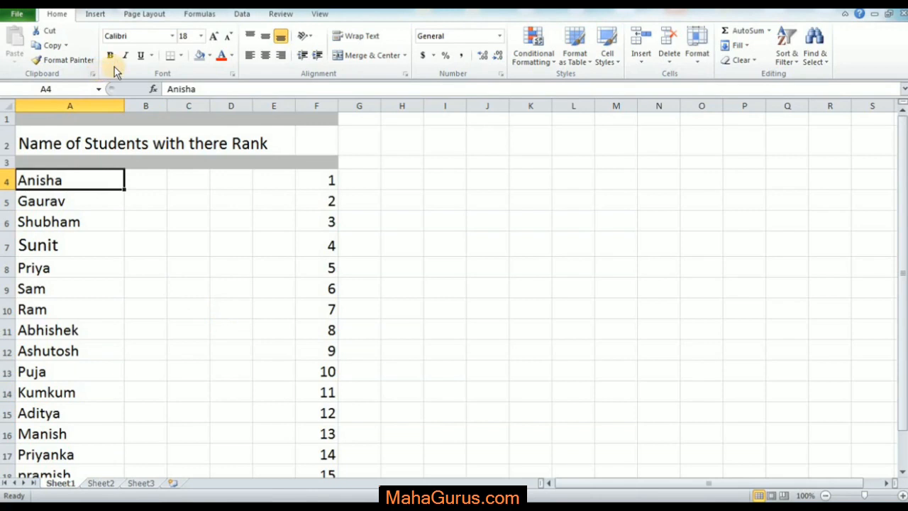
{"action": "left_click", "coordinate": [92, 204]}
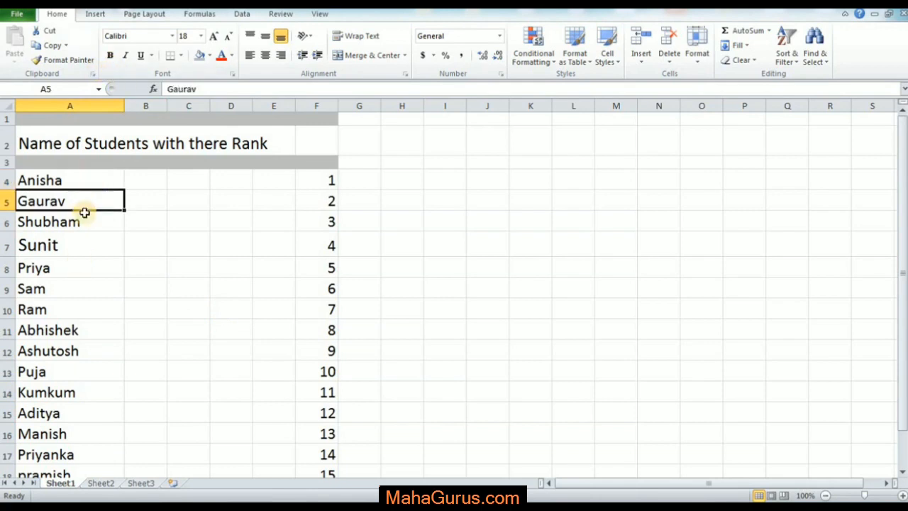
{"action": "left_click", "coordinate": [87, 176]}
{"action": "key", "text": "Down"}
{"action": "key", "text": "Down"}
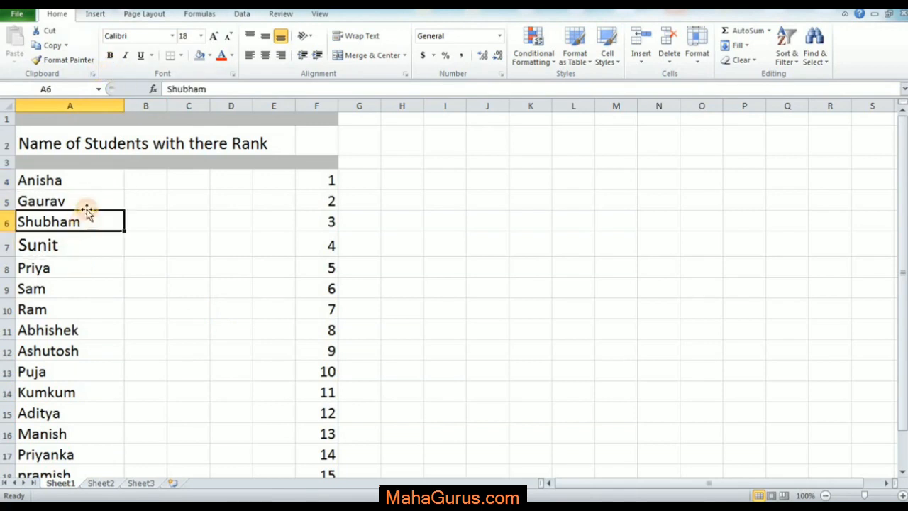
{"action": "key", "text": "Down"}
{"action": "key", "text": "Down"}
{"action": "left_click", "coordinate": [91, 205]}
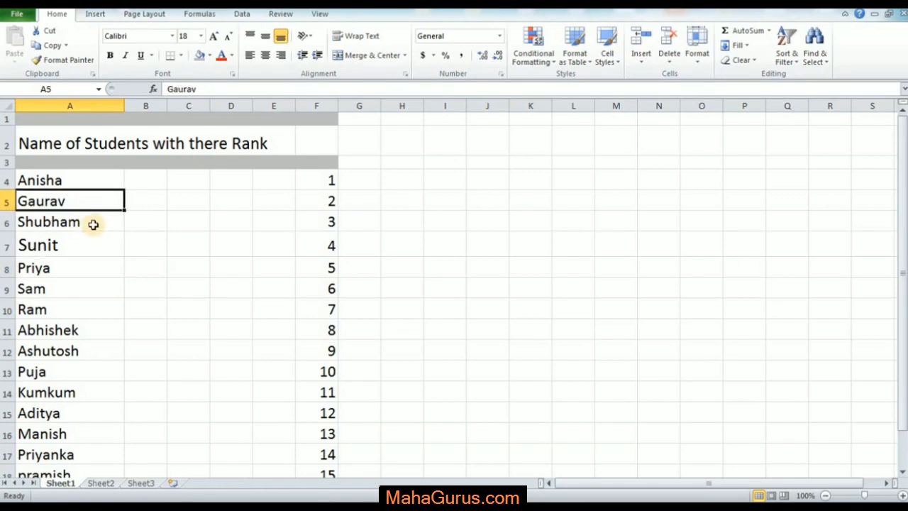
{"action": "left_click", "coordinate": [90, 222]}
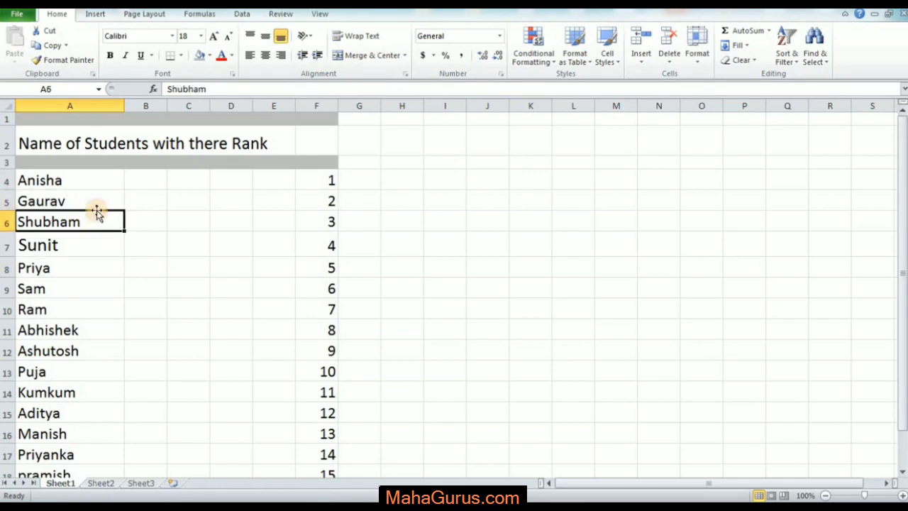
{"action": "left_click", "coordinate": [59, 183]}
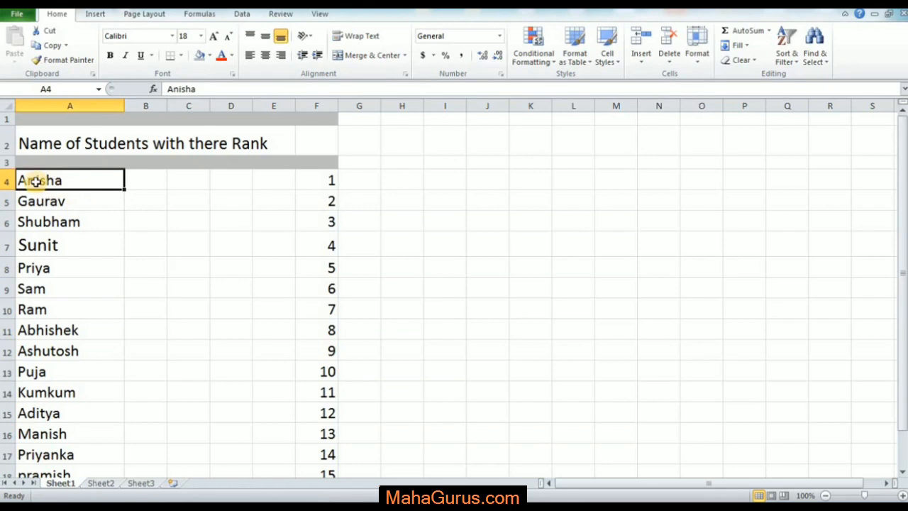
{"action": "left_click", "coordinate": [57, 222]}
{"action": "left_click", "coordinate": [64, 182]}
Step: Make Anisha bold with the Home Bold button, then select the title cell A2
{"action": "left_click", "coordinate": [110, 56]}
{"action": "left_click", "coordinate": [42, 268]}
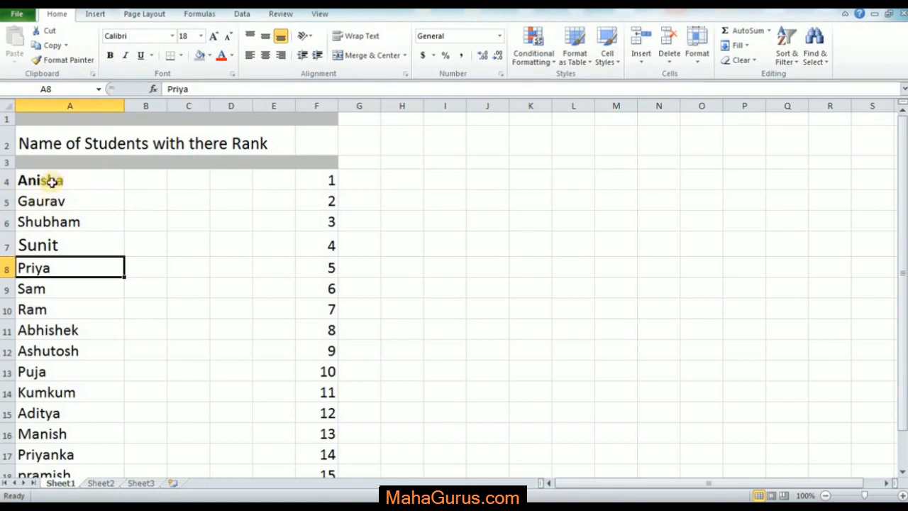
{"action": "left_click", "coordinate": [84, 221]}
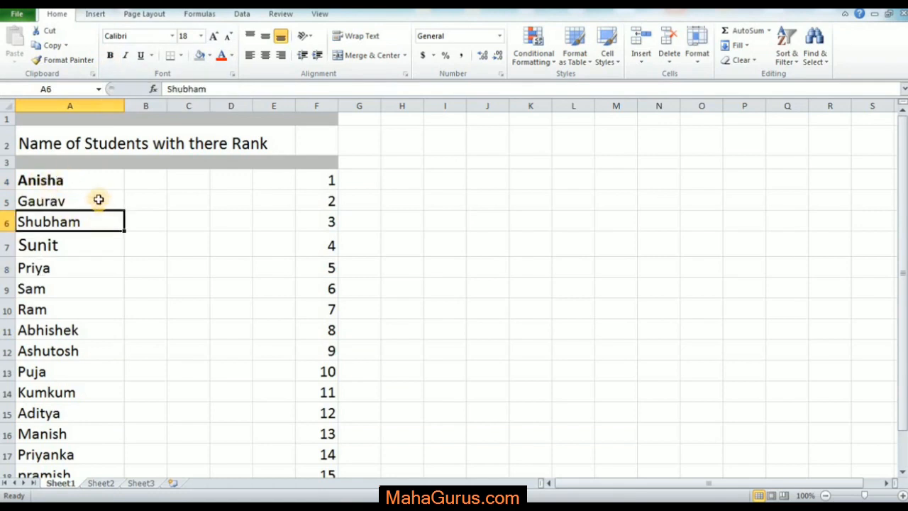
{"action": "left_click", "coordinate": [38, 141]}
Step: Enter edit mode in the title and highlight only the words 'Name of Students'
{"action": "double_click", "coordinate": [34, 144]}
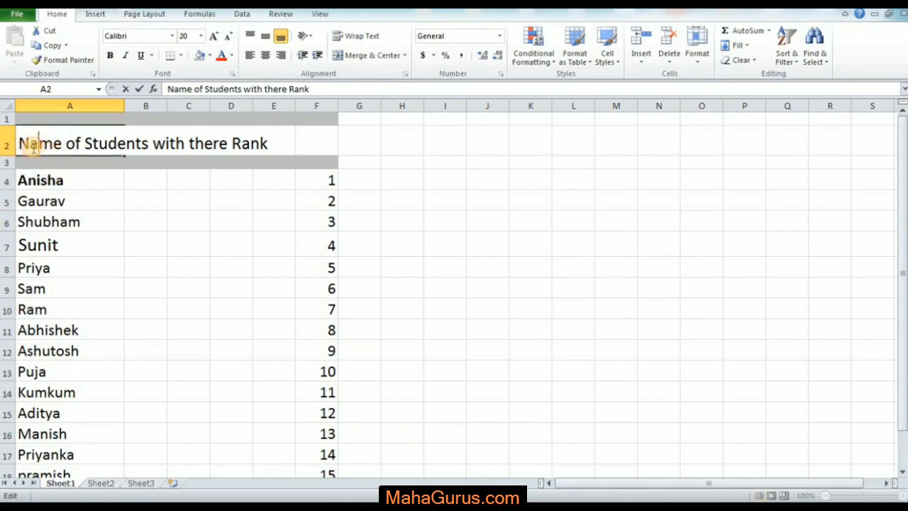
{"action": "left_click", "coordinate": [48, 222]}
{"action": "double_click", "coordinate": [31, 144]}
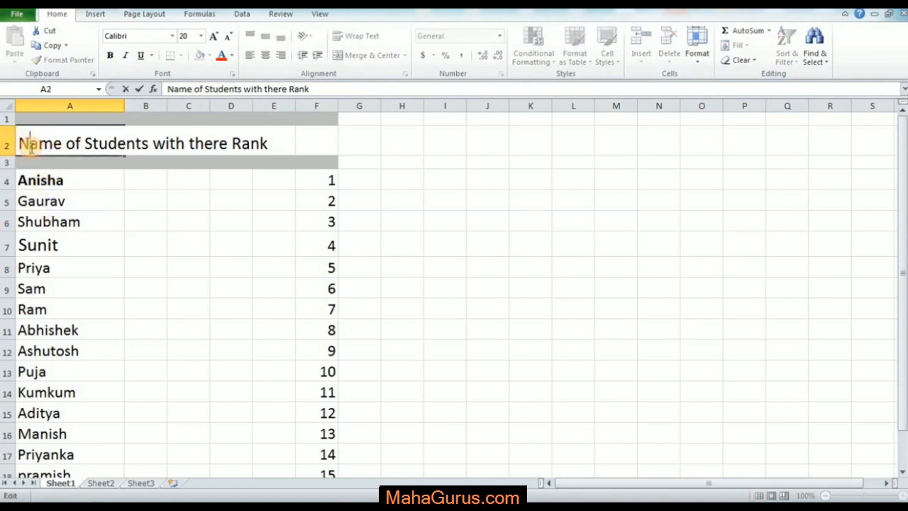
{"action": "left_click_drag", "start_coordinate": [127, 144], "coordinate": [102, 149]}
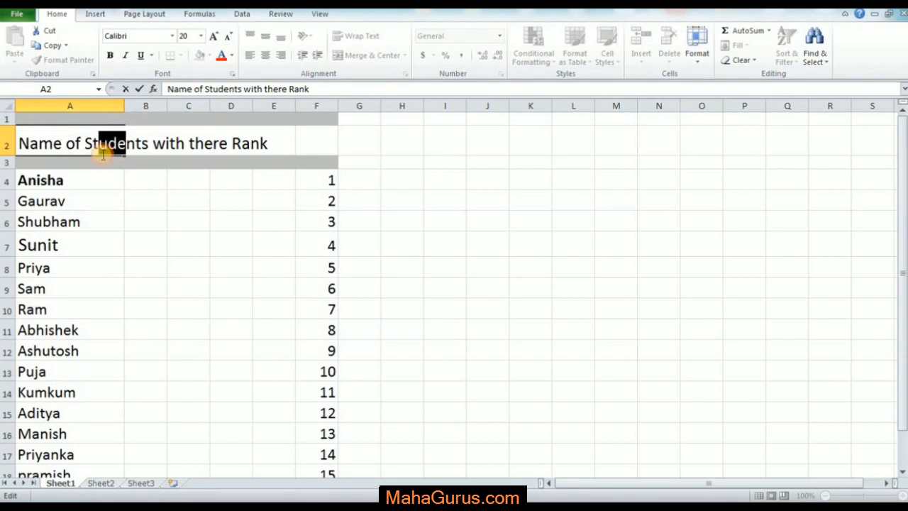
{"action": "left_click_drag", "start_coordinate": [20, 144], "coordinate": [71, 146]}
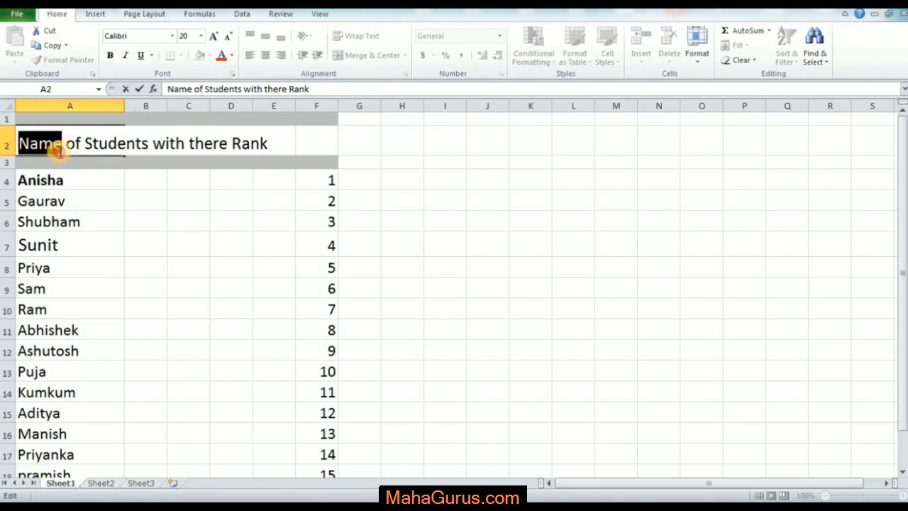
{"action": "mouse_move", "coordinate": [268, 146]}
{"action": "left_mouse_down"}
{"action": "mouse_move", "coordinate": [18, 145]}
{"action": "mouse_move", "coordinate": [149, 144]}
{"action": "left_mouse_up"}
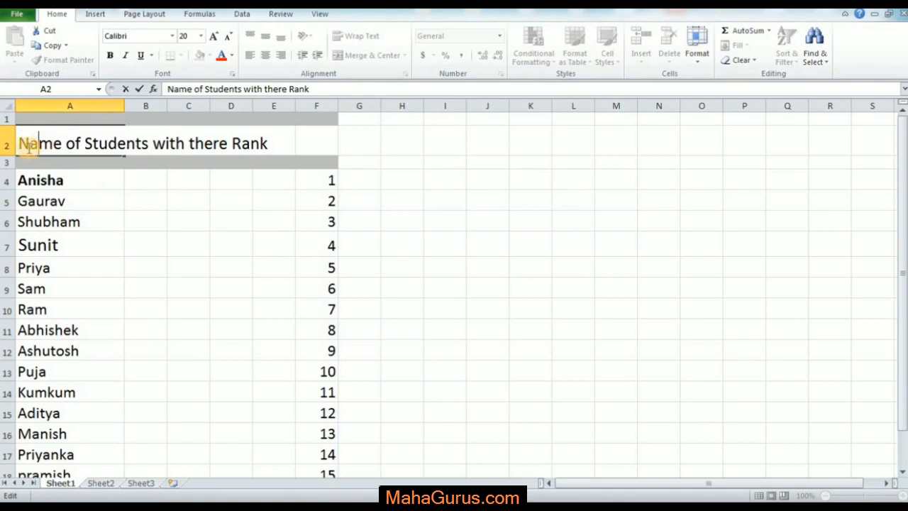
{"action": "left_click_drag", "start_coordinate": [20, 144], "coordinate": [149, 144]}
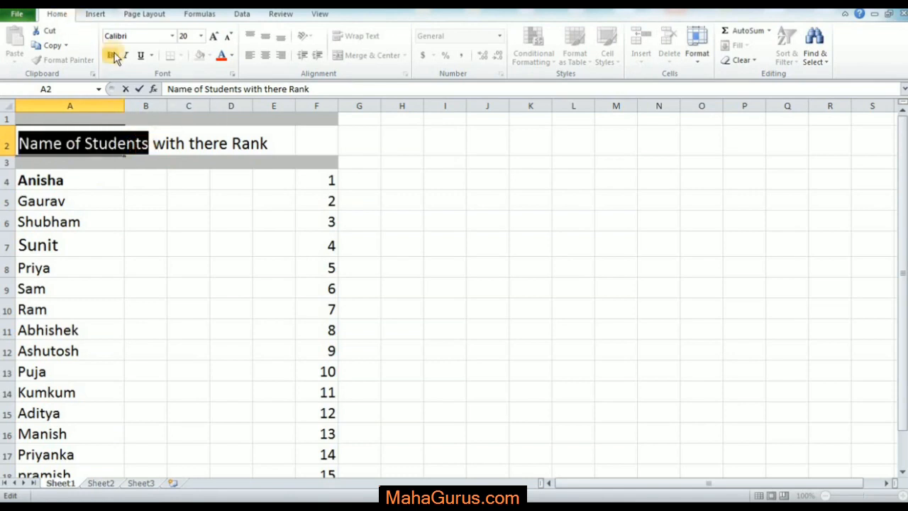
Step: Make 'Name of Students' bold, leaving 'with there Rank' regular, and finish editing
{"action": "left_click", "coordinate": [113, 56]}
{"action": "left_click", "coordinate": [70, 222]}
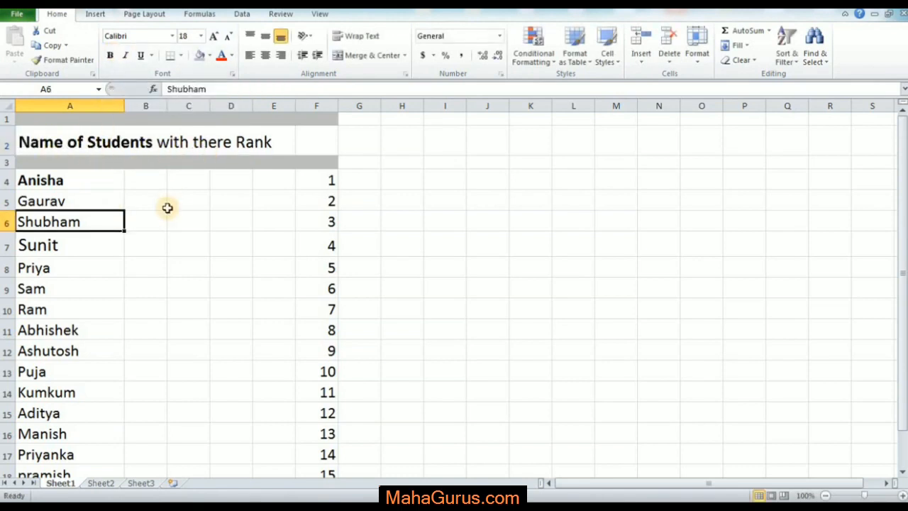
Step: Select Sunit's cell and the names Gaurav to Priyanka, then clear the selection
{"action": "left_click", "coordinate": [188, 213]}
{"action": "left_click_drag", "start_coordinate": [146, 201], "coordinate": [259, 376]}
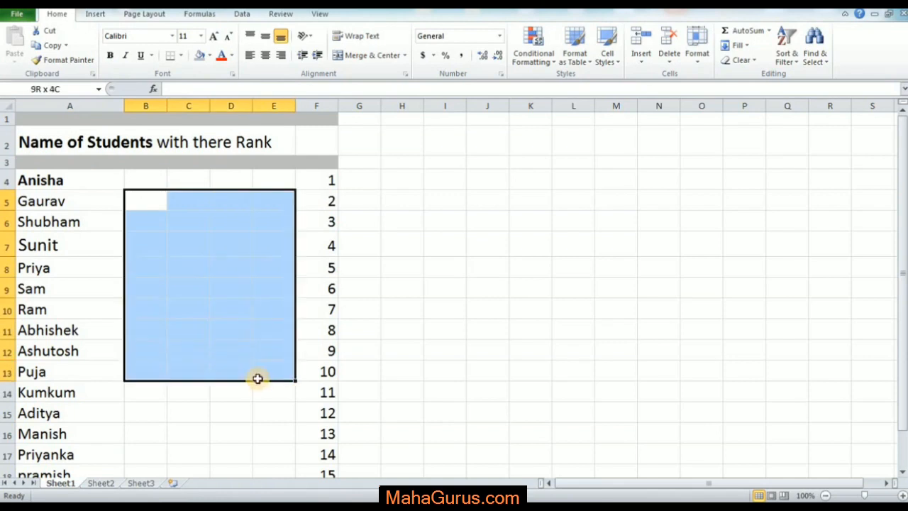
{"action": "left_click", "coordinate": [78, 245]}
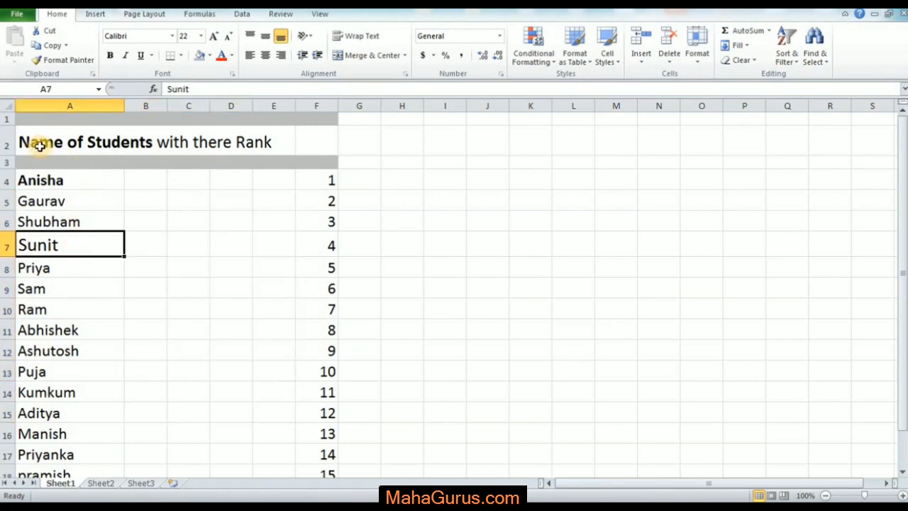
{"action": "mouse_move", "coordinate": [60, 206]}
{"action": "left_mouse_down"}
{"action": "mouse_move", "coordinate": [60, 469]}
{"action": "mouse_move", "coordinate": [163, 267]}
{"action": "left_mouse_up"}
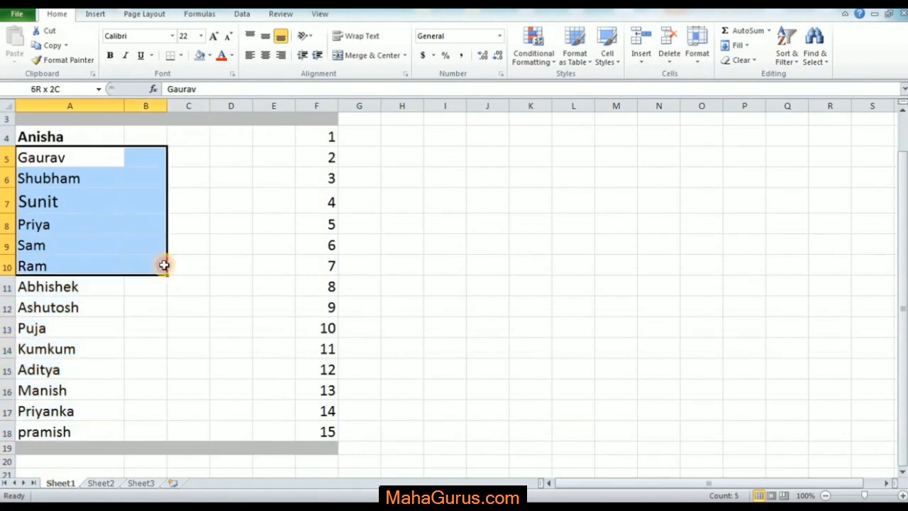
{"action": "left_click", "coordinate": [188, 265]}
{"action": "scroll", "coordinate": [129, 234], "scroll_direction": "up", "scroll_amount": 1}
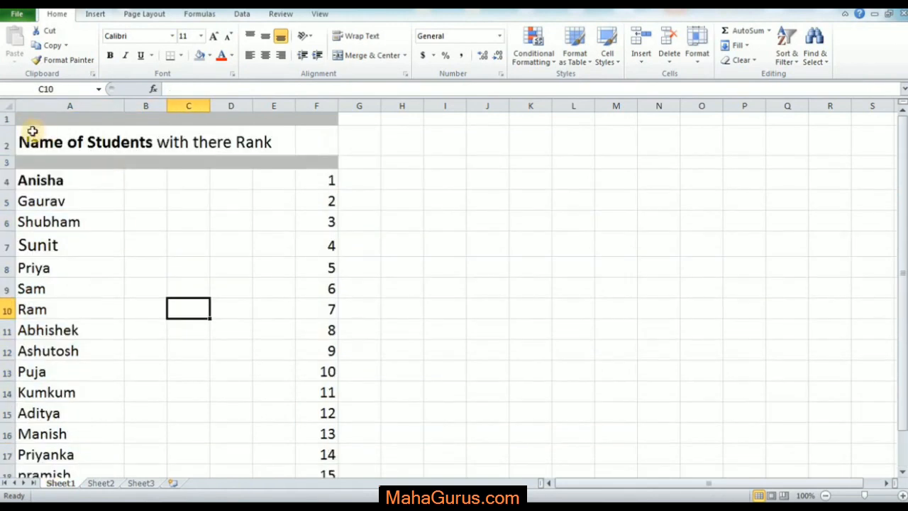
{"action": "mouse_move", "coordinate": [36, 134]}
{"action": "left_mouse_down"}
{"action": "mouse_move", "coordinate": [299, 488]}
{"action": "mouse_move", "coordinate": [327, 436]}
{"action": "left_mouse_up"}
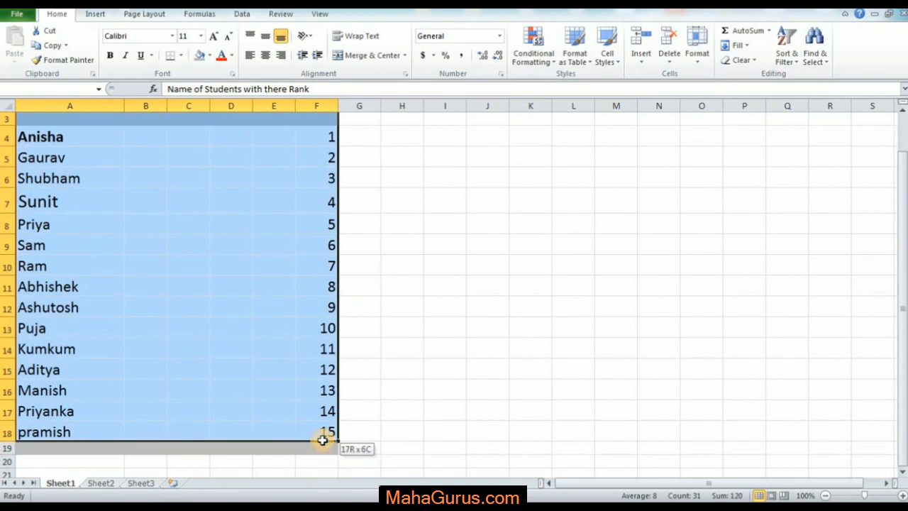
{"action": "scroll", "coordinate": [278, 447], "scroll_direction": "up", "scroll_amount": 2}
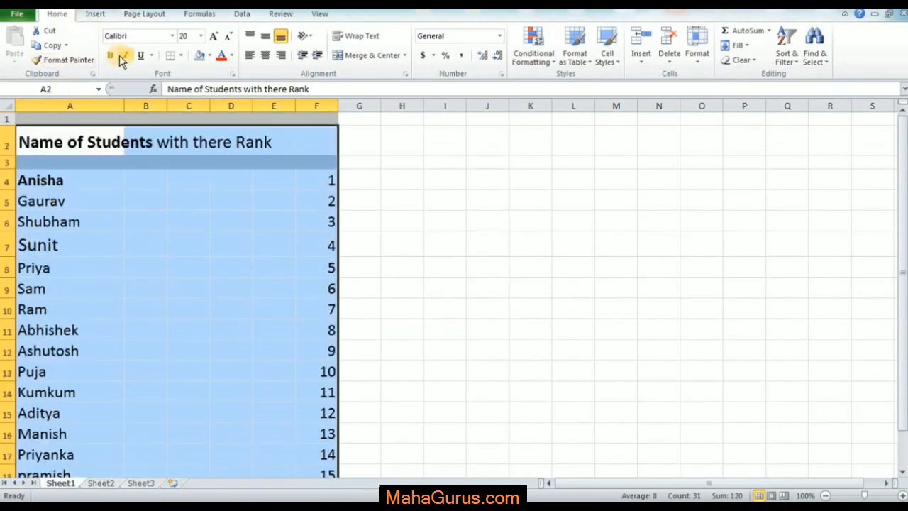
Step: Select the title and whole table A2:F18 and toggle Bold so everything ends up non-bold
{"action": "left_click", "coordinate": [85, 200]}
{"action": "mouse_move", "coordinate": [43, 142]}
{"action": "left_mouse_down"}
{"action": "mouse_move", "coordinate": [303, 483]}
{"action": "mouse_move", "coordinate": [323, 433]}
{"action": "left_mouse_up"}
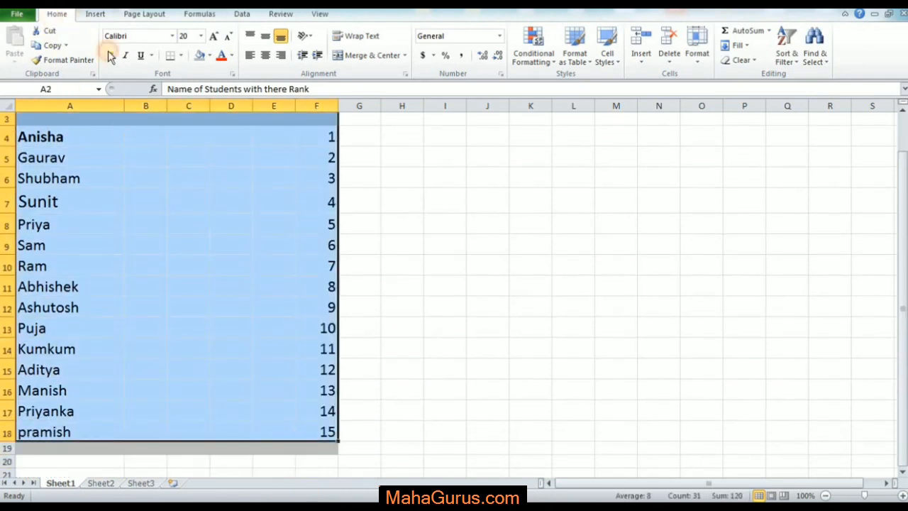
{"action": "left_click", "coordinate": [147, 227]}
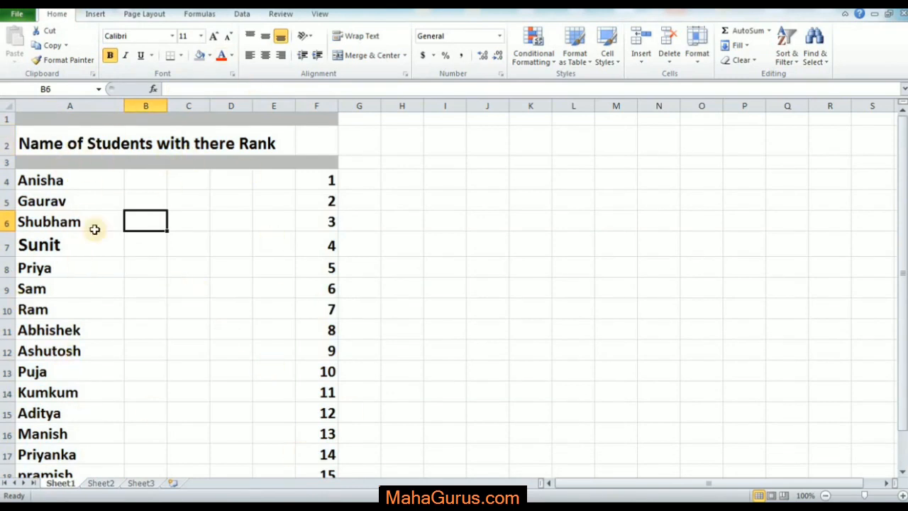
{"action": "left_click_drag", "start_coordinate": [32, 142], "coordinate": [302, 494]}
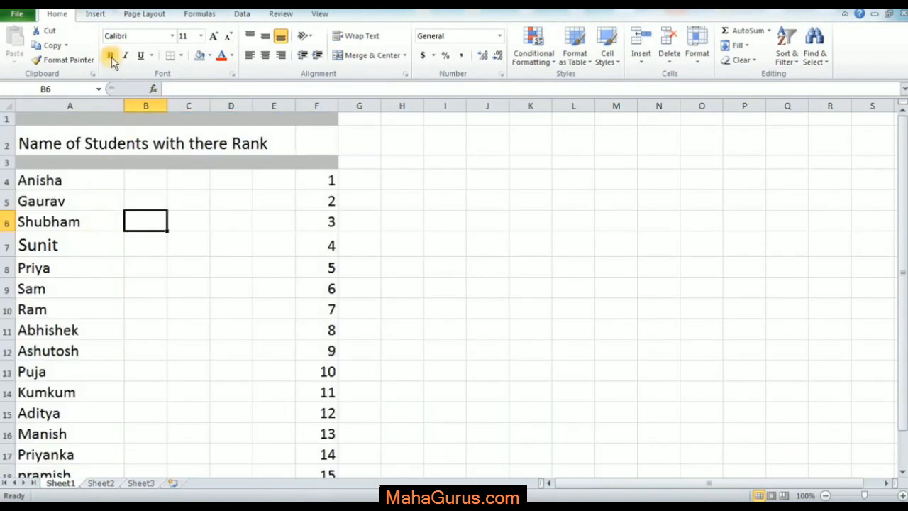
Step: Make Anisha in A4 bold using Ctrl+B
{"action": "left_click", "coordinate": [69, 181]}
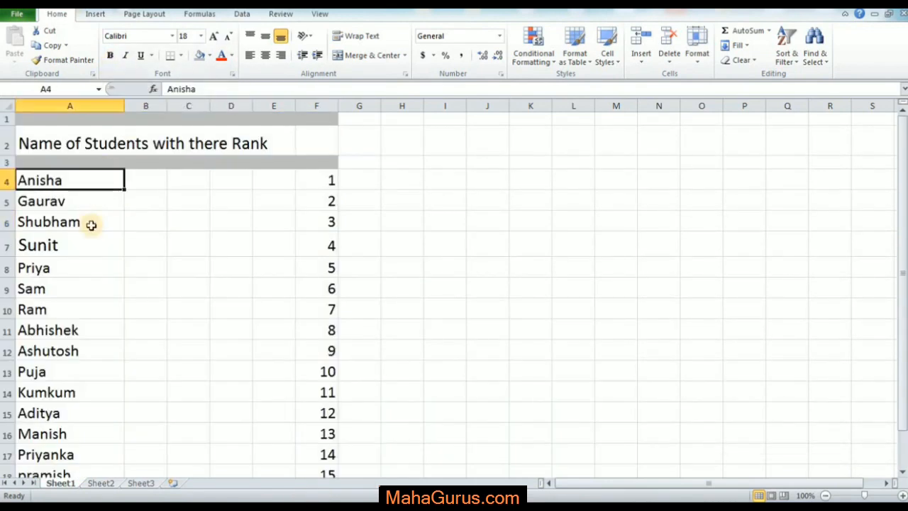
{"action": "left_click", "coordinate": [160, 234]}
{"action": "left_click", "coordinate": [53, 180]}
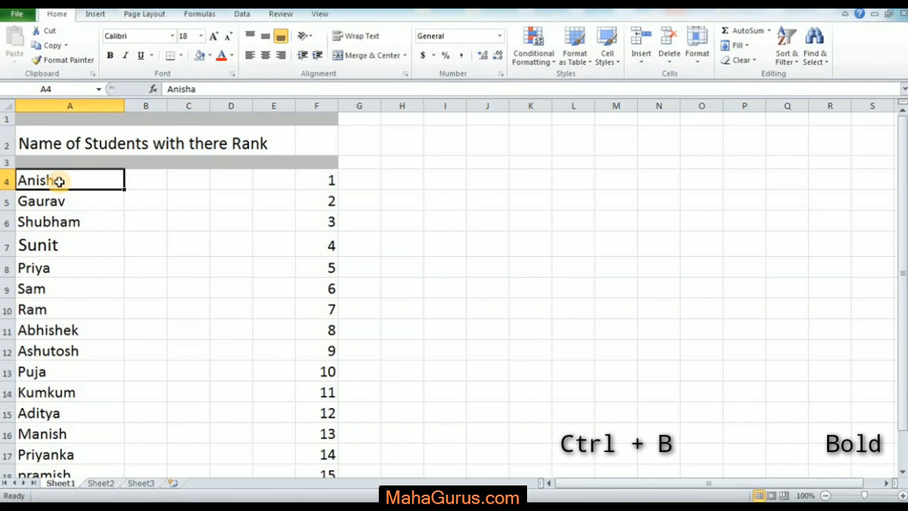
{"action": "key", "text": "ctrl+b"}
Step: Make Priya and Shubham bold with Ctrl+B, then move to Abhishek's cell
{"action": "left_click", "coordinate": [86, 262]}
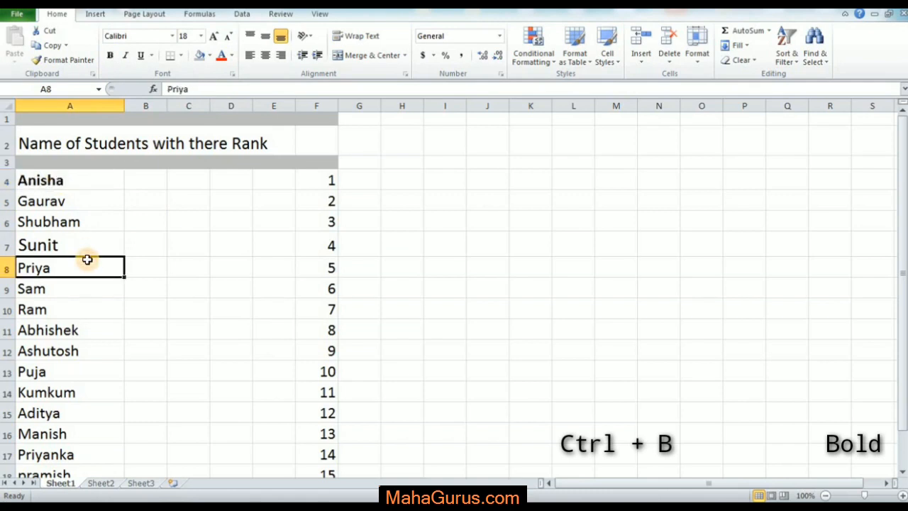
{"action": "key", "text": "ctrl+b"}
{"action": "left_click", "coordinate": [85, 221]}
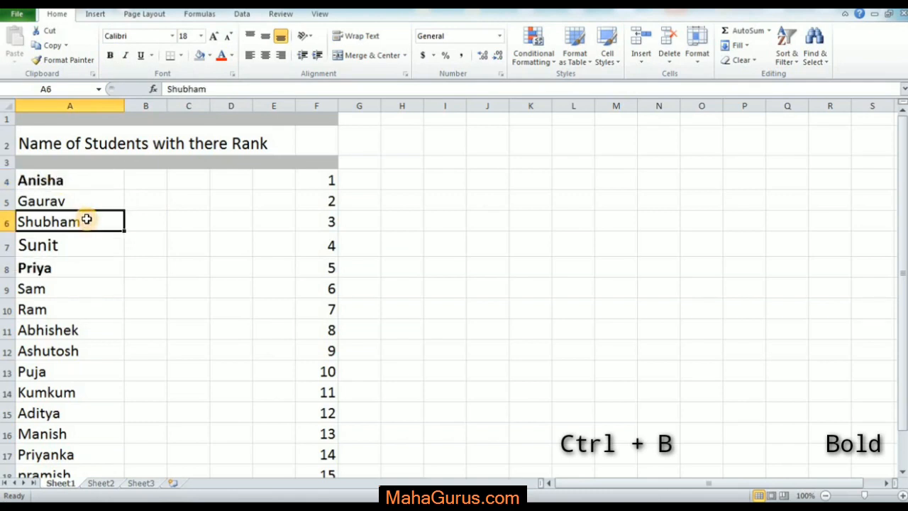
{"action": "key", "text": "ctrl+b"}
{"action": "left_click", "coordinate": [103, 330]}
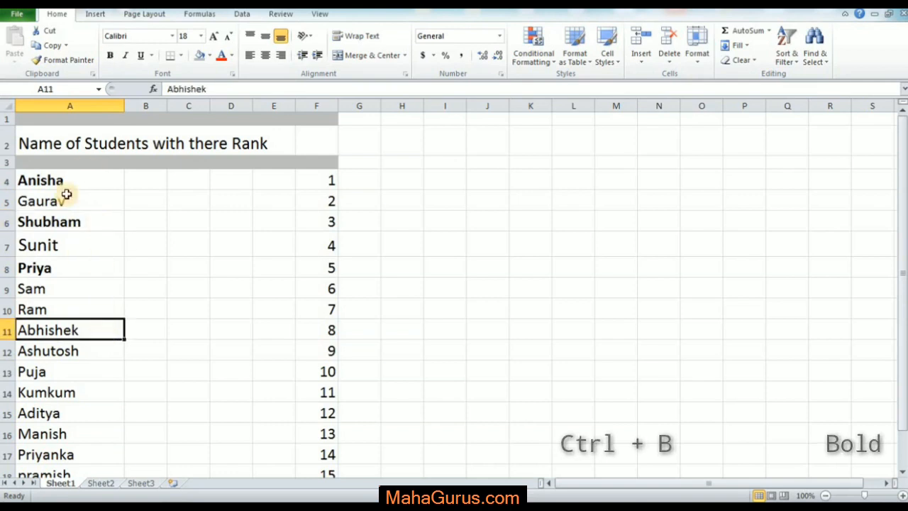
Step: Bold all names A4:A18 from Anisha to pramish with Ctrl+B and deselect to an empty cell
{"action": "mouse_move", "coordinate": [68, 179]}
{"action": "left_mouse_down"}
{"action": "mouse_move", "coordinate": [85, 447]}
{"action": "mouse_move", "coordinate": [76, 138]}
{"action": "left_mouse_up"}
{"action": "left_click", "coordinate": [43, 390]}
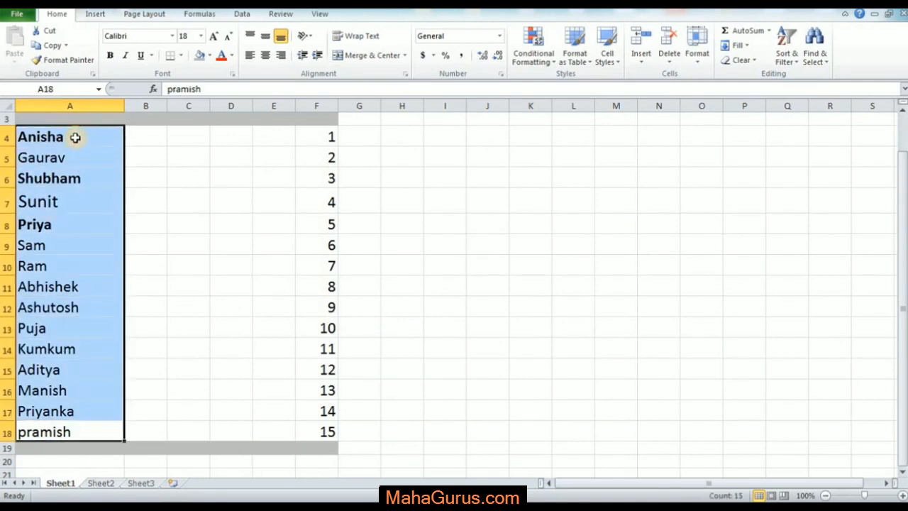
{"action": "left_click", "coordinate": [132, 245]}
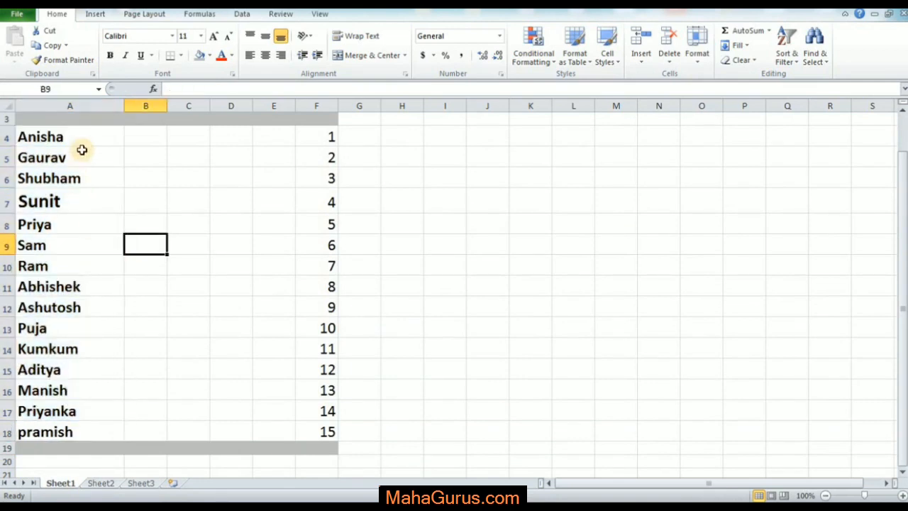
{"action": "key", "text": "Tab"}
{"action": "key", "text": "Return"}
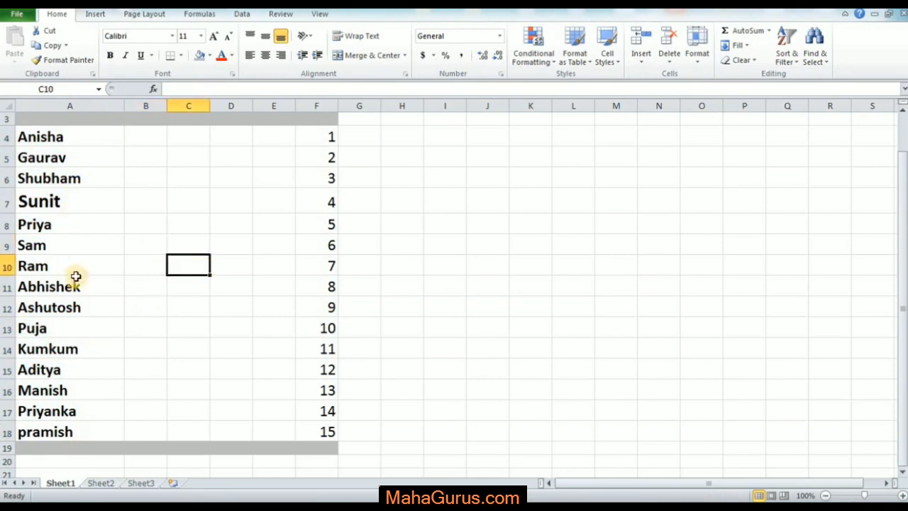
{"action": "scroll", "coordinate": [66, 278], "scroll_direction": "up", "scroll_amount": 1}
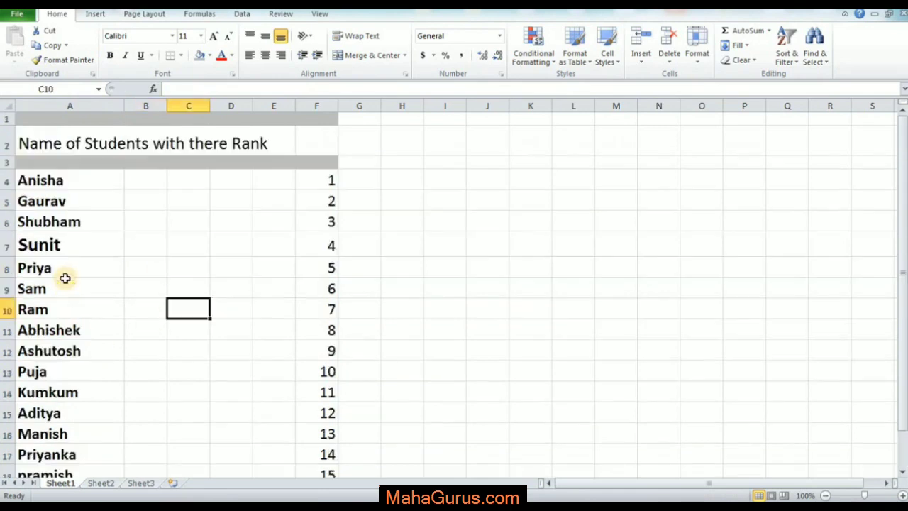
{"action": "left_click", "coordinate": [39, 147]}
{"action": "left_click", "coordinate": [227, 202]}
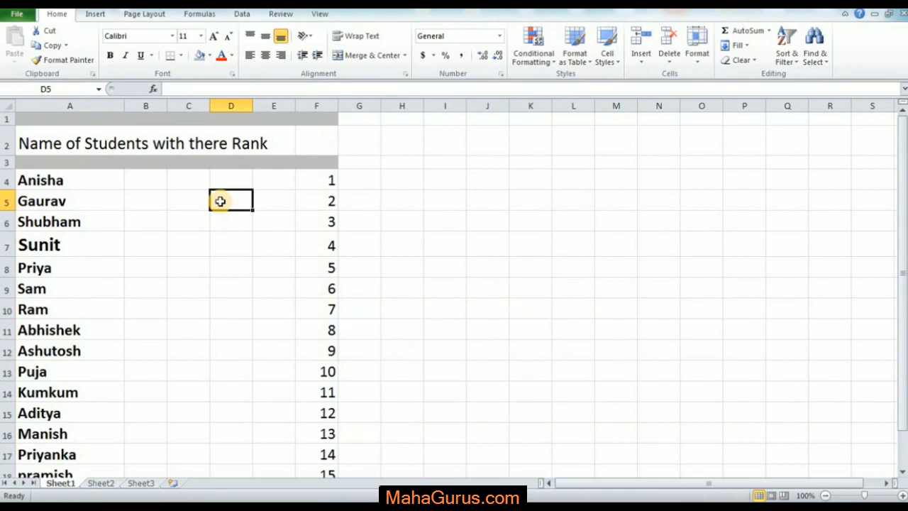